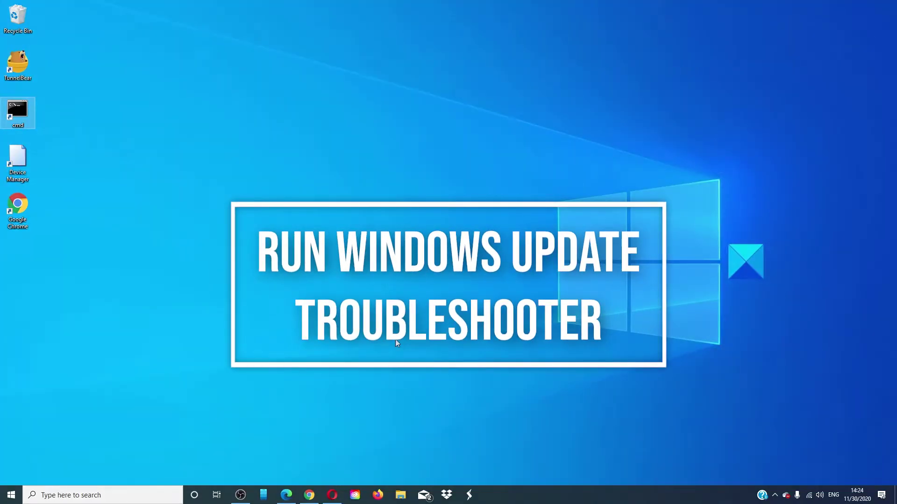
Find the Windows Update troubleshooter under Troubleshoot settings' additional troubleshooters, then close Settings
left_click(43, 496)
type("troubleshoot")
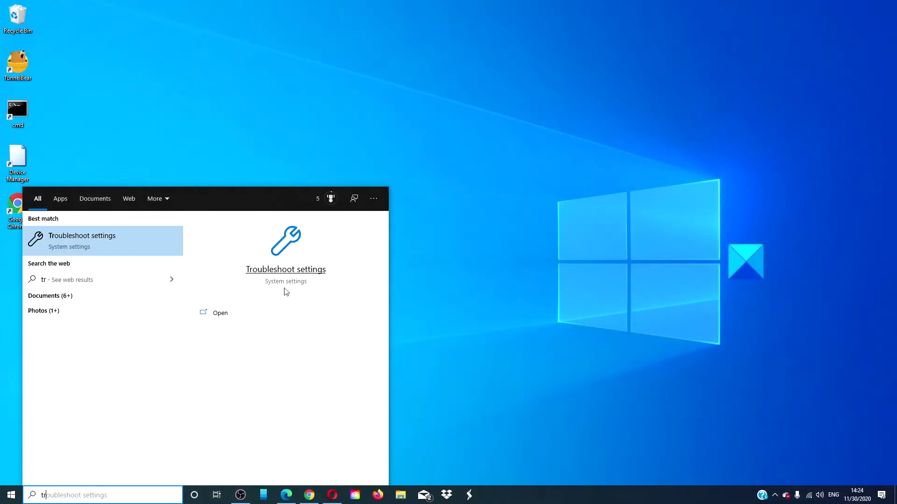
left_click(288, 270)
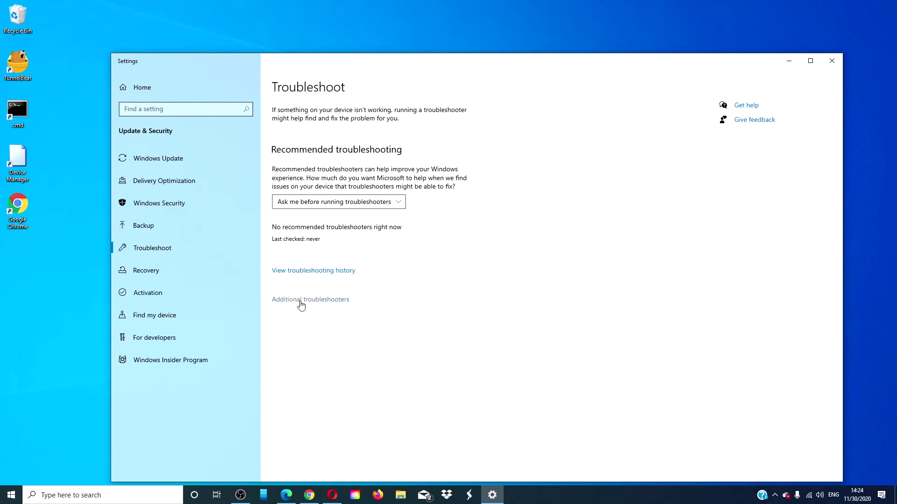
left_click(301, 306)
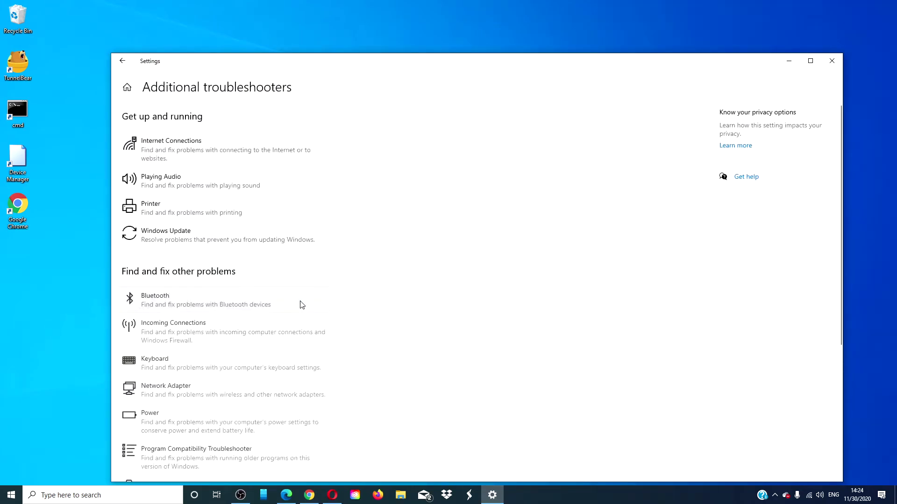
left_click(275, 240)
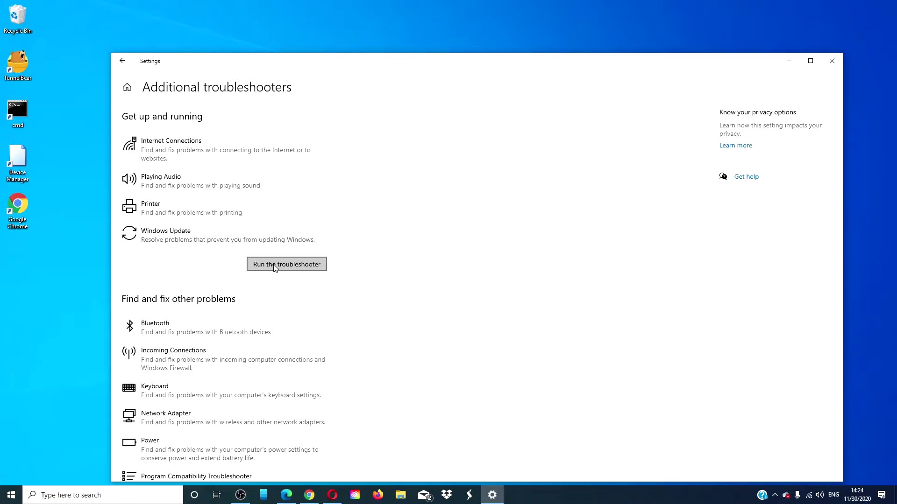
left_click(830, 62)
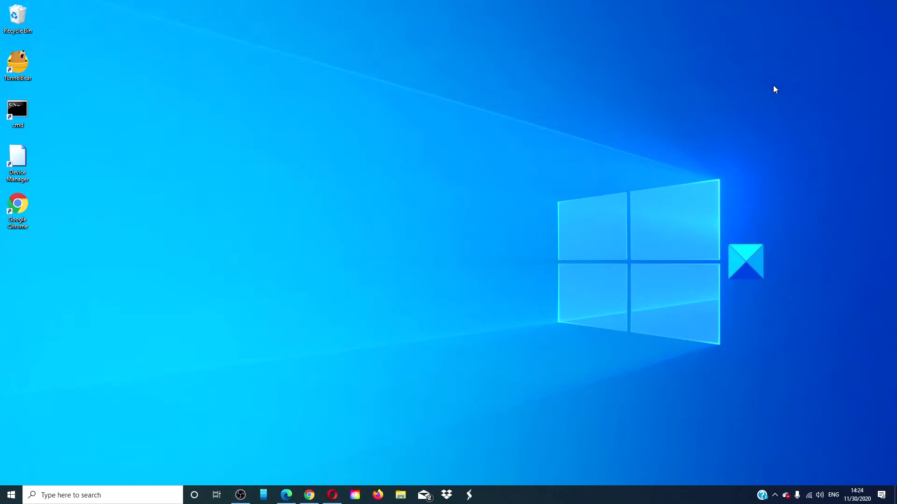
In Registry Editor, view the HKEY_LOCAL_MACHINE\SOFTWARE\Microsoft\WindowsSelfHost\Applicability values, then close it
left_click(153, 495)
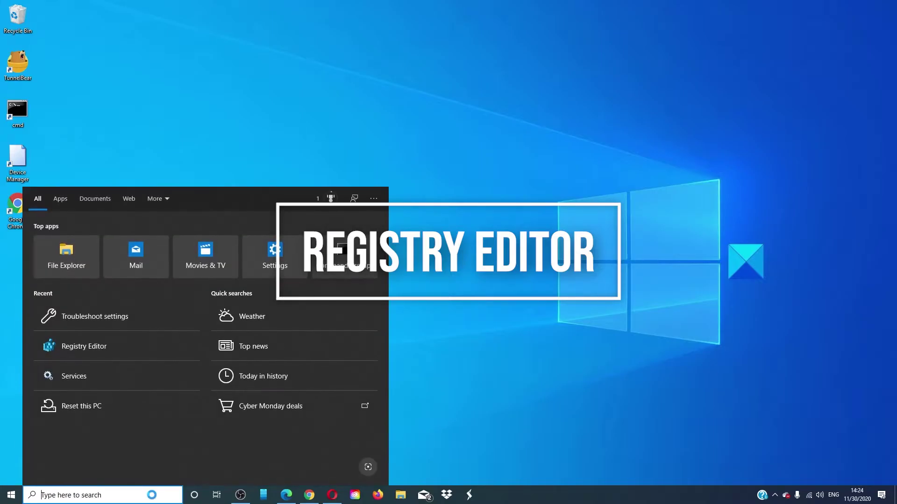
type("re")
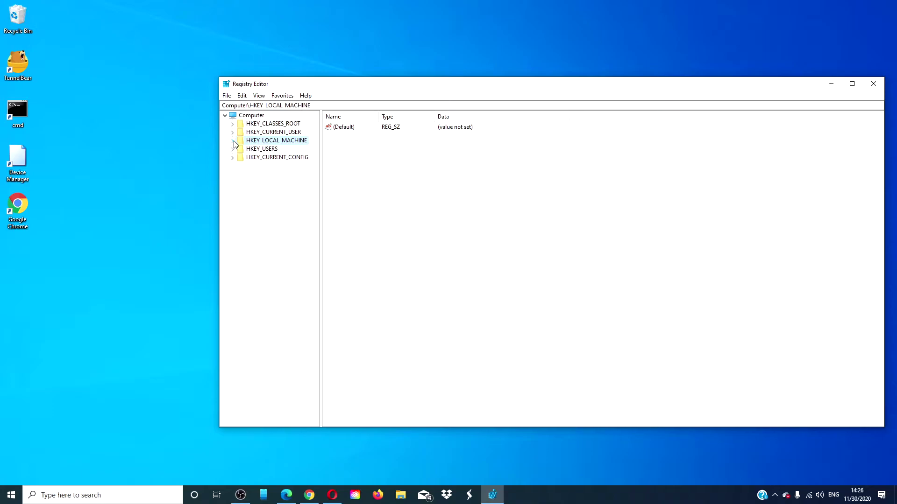
left_click(233, 141)
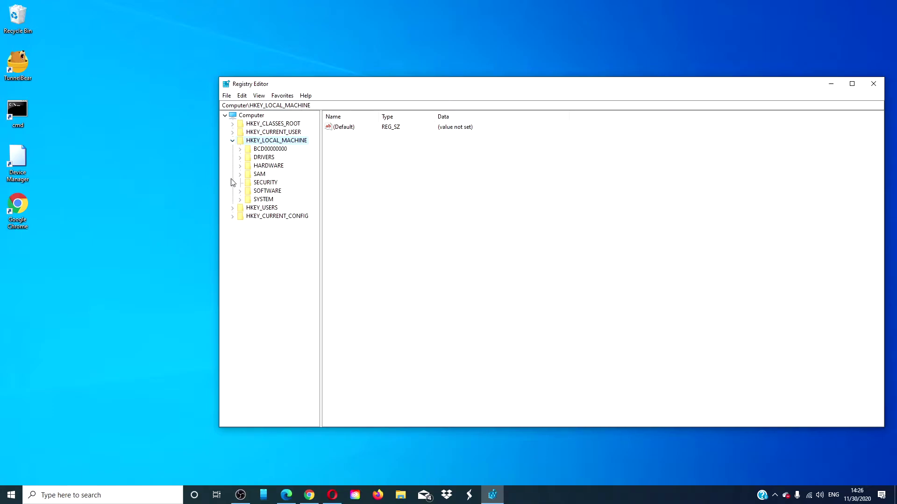
left_click(240, 191)
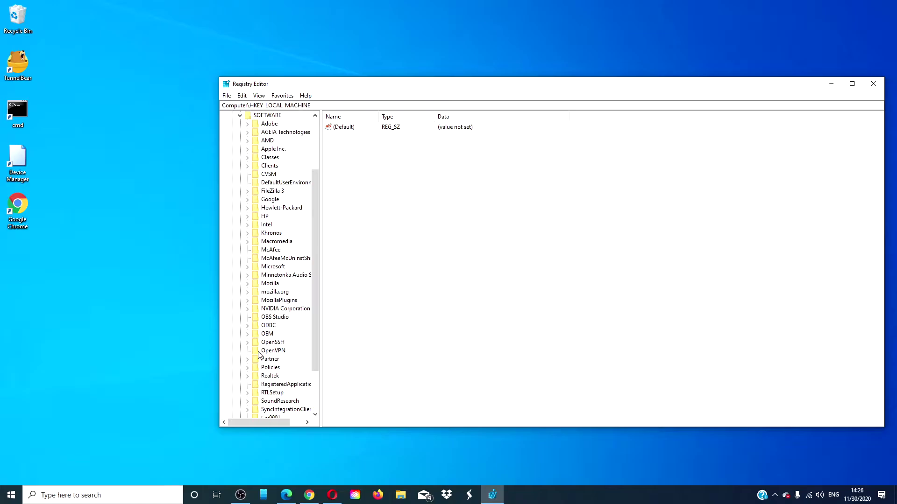
left_click(247, 267)
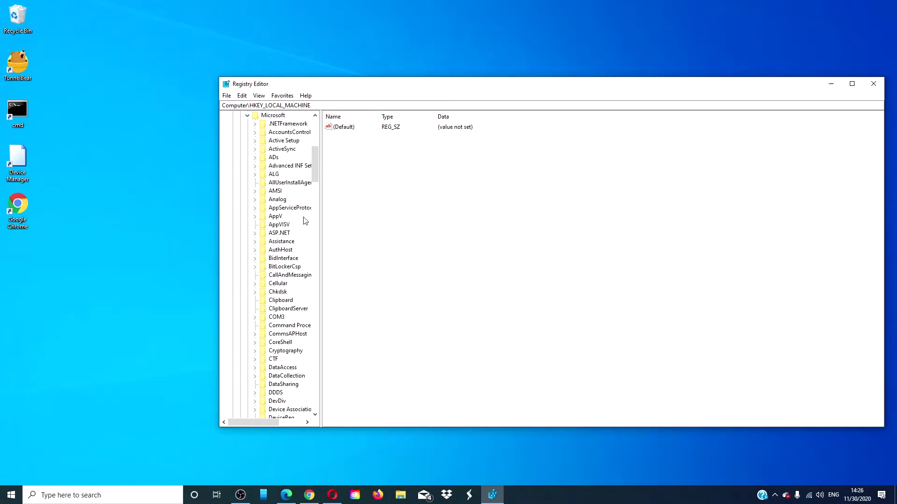
left_click_drag(316, 176, 327, 374)
left_click(255, 360)
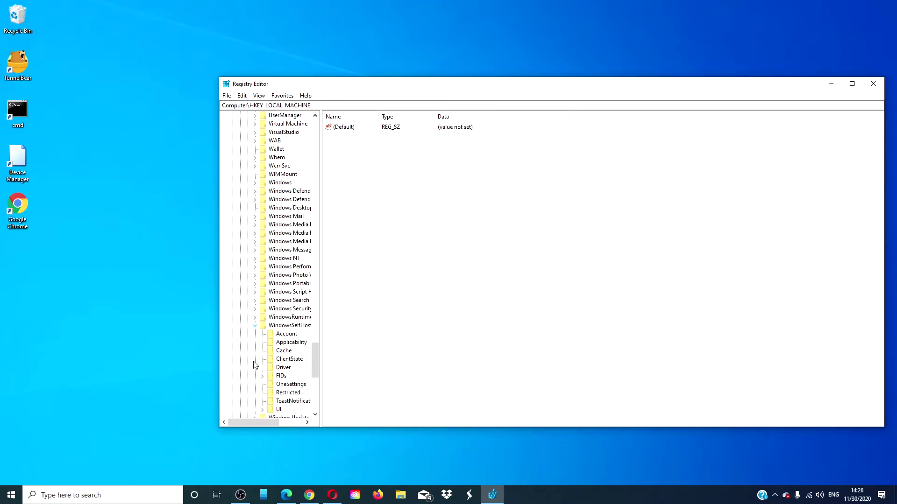
left_click(283, 343)
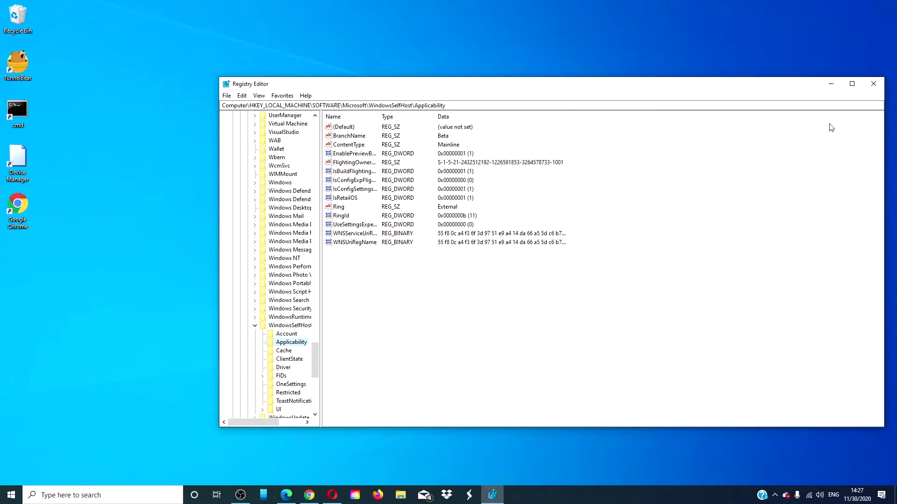
left_click(876, 86)
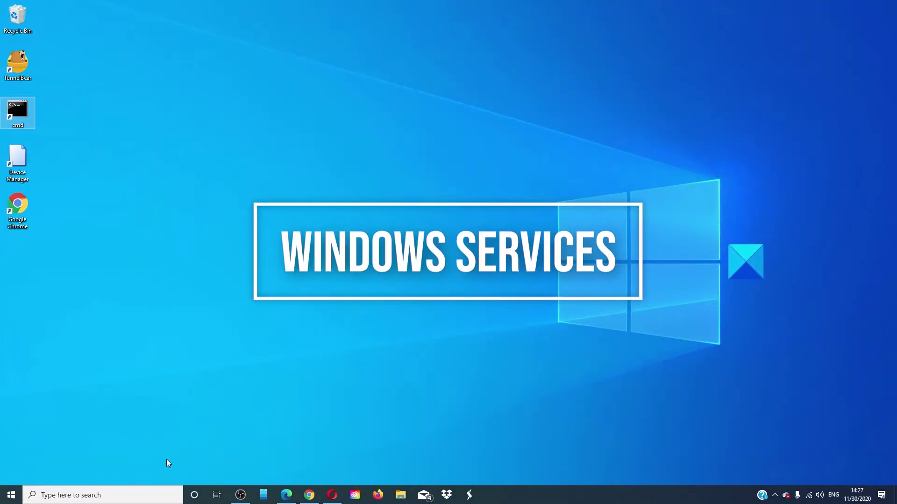
Open Services and inspect Background Intelligent Transfer Service without changing it
left_click(148, 491)
type("se")
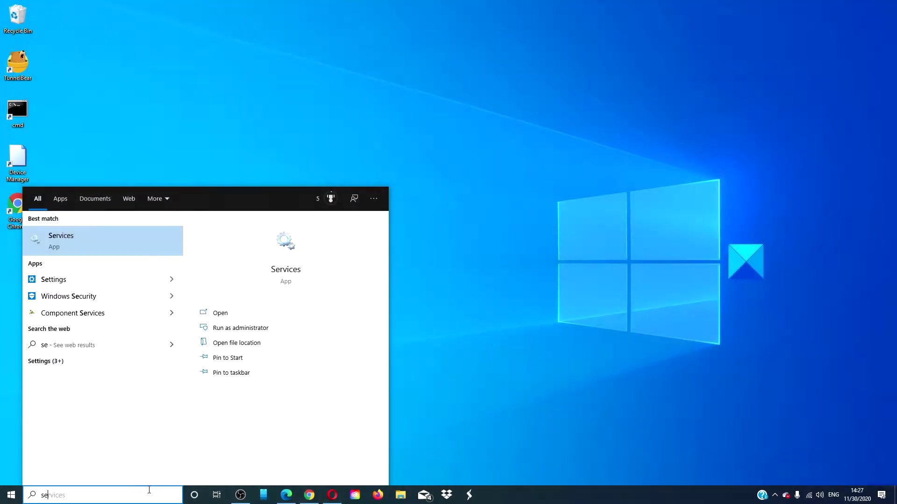
left_click(295, 273)
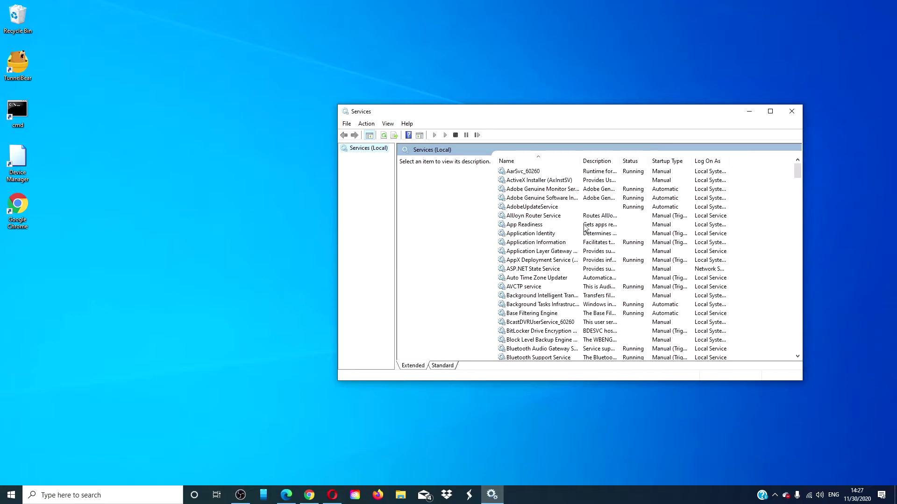
left_click(539, 298)
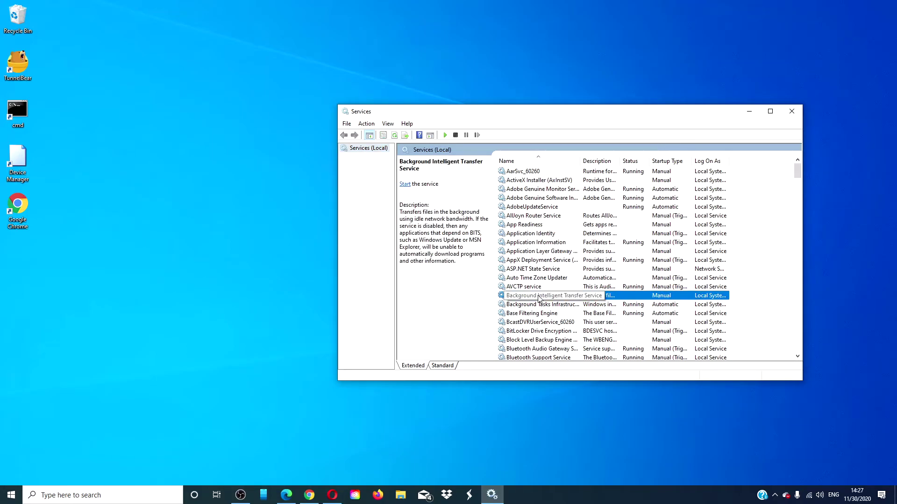
right_click(538, 299)
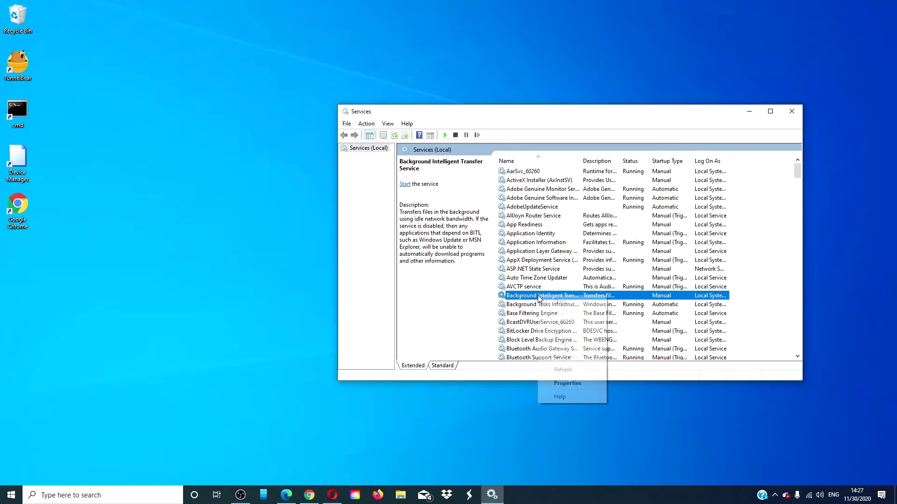
left_click(672, 298)
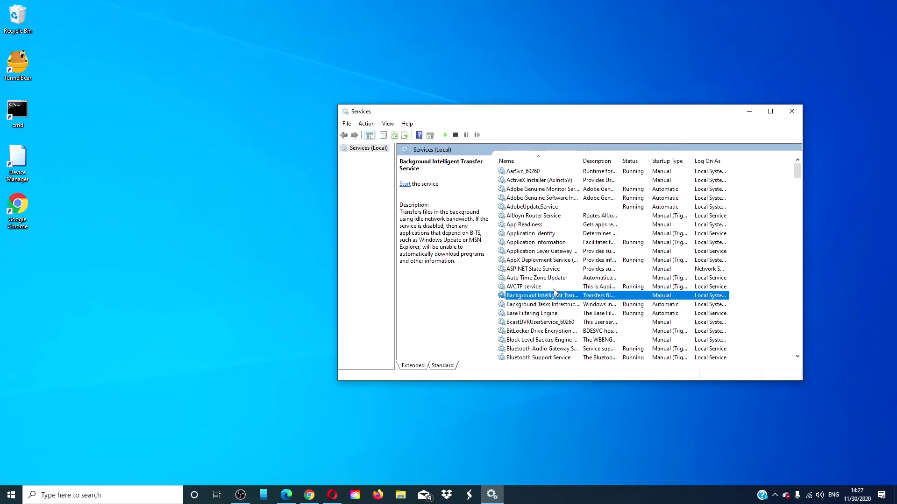
Scroll down the services list and refresh it with F5
scroll(555, 292, "down", 5)
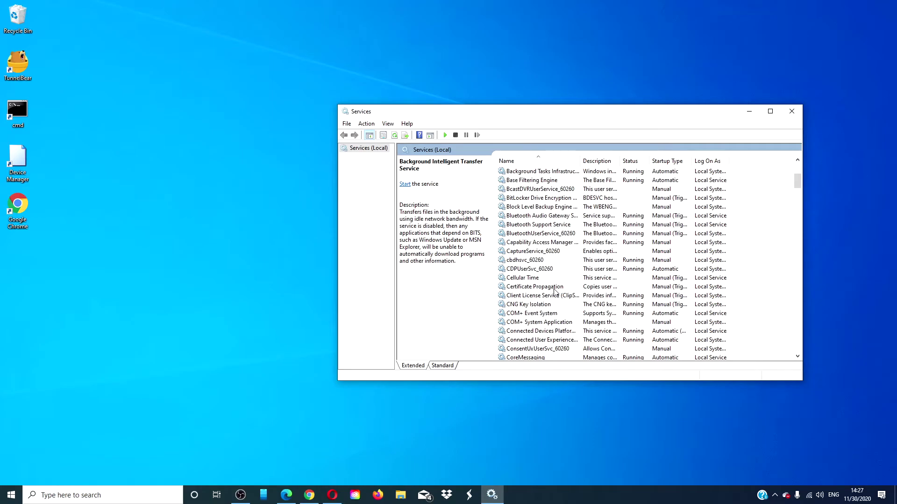
scroll(554, 291, "down", 4)
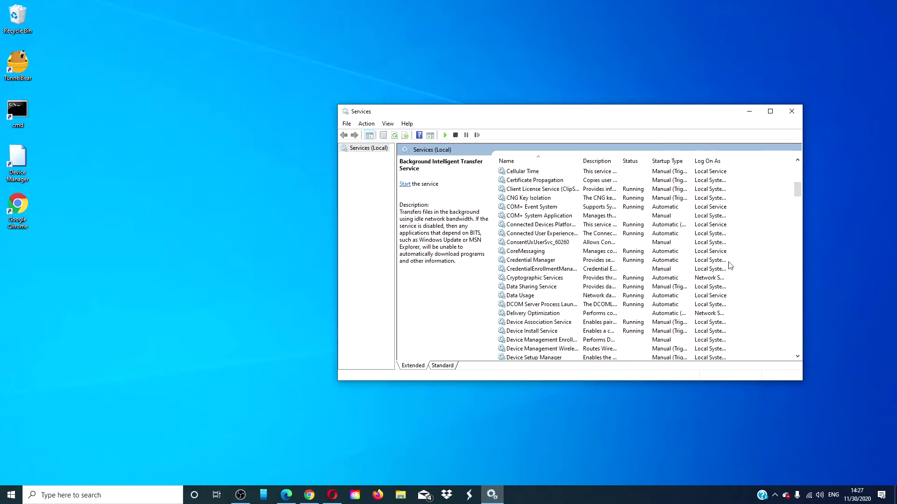
key("F5")
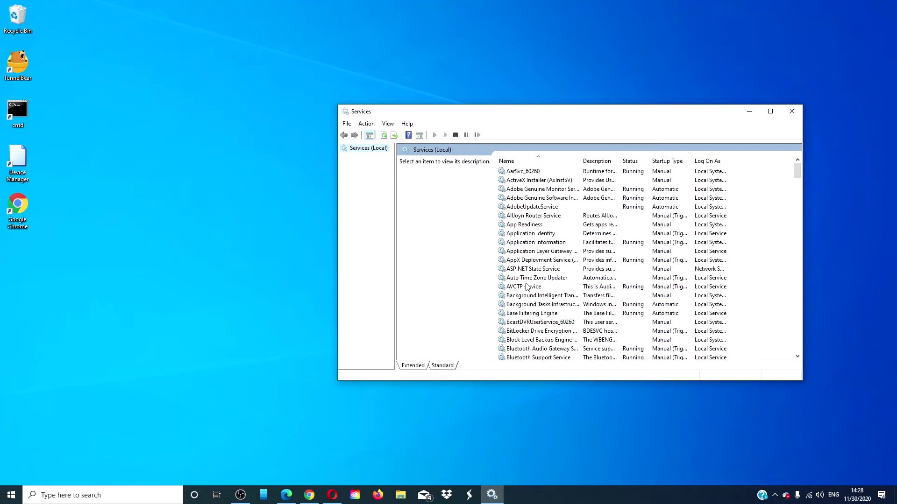
scroll(526, 287, "down", 9)
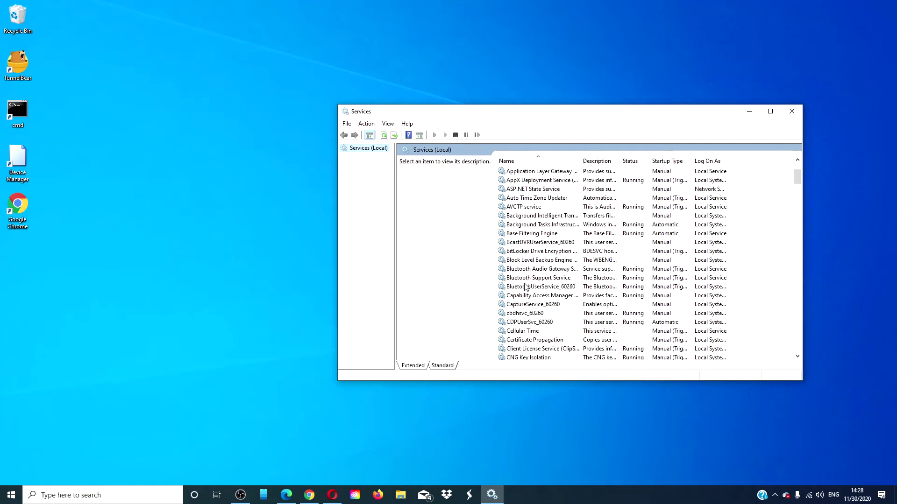
scroll(527, 287, "down", 20)
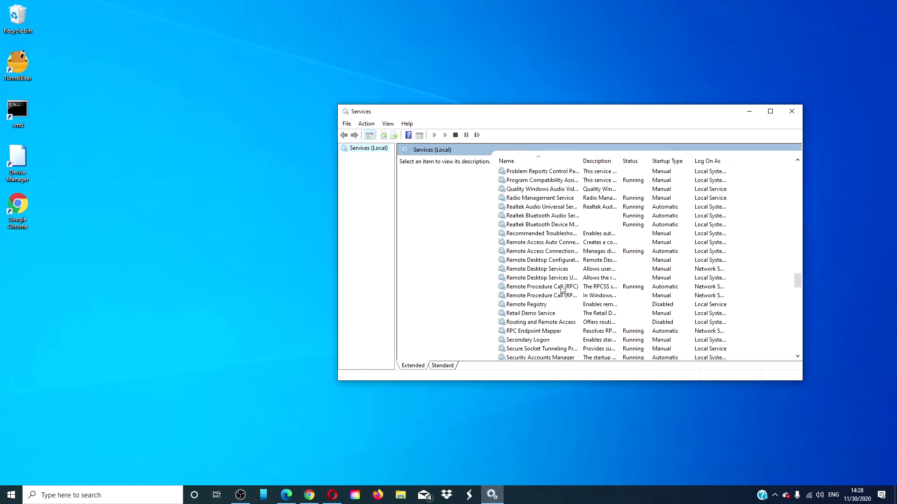
scroll(561, 289, "up", 6)
scroll(799, 265, "up", 5)
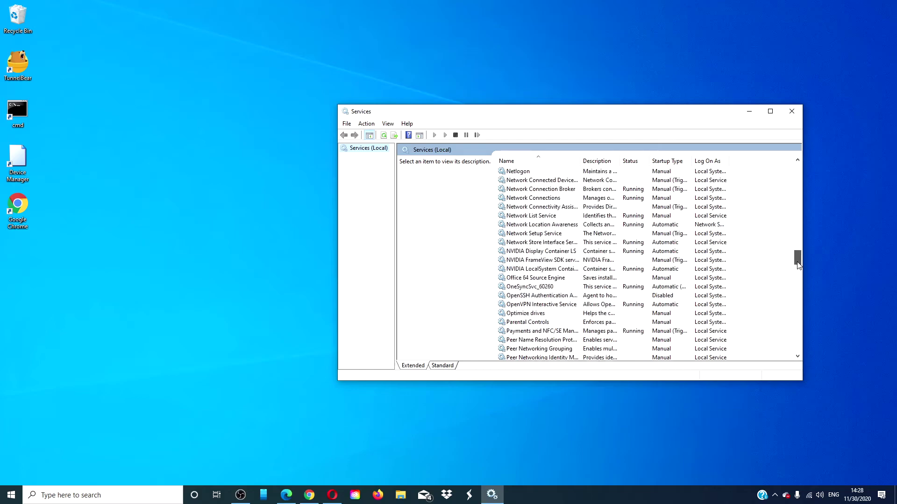
scroll(798, 265, "up", 20)
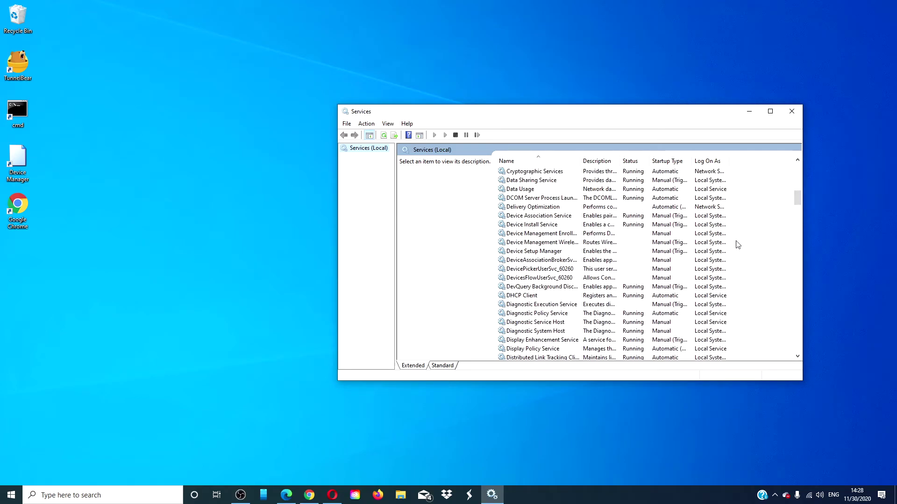
left_click_drag(799, 204, 790, 290)
left_click(547, 305)
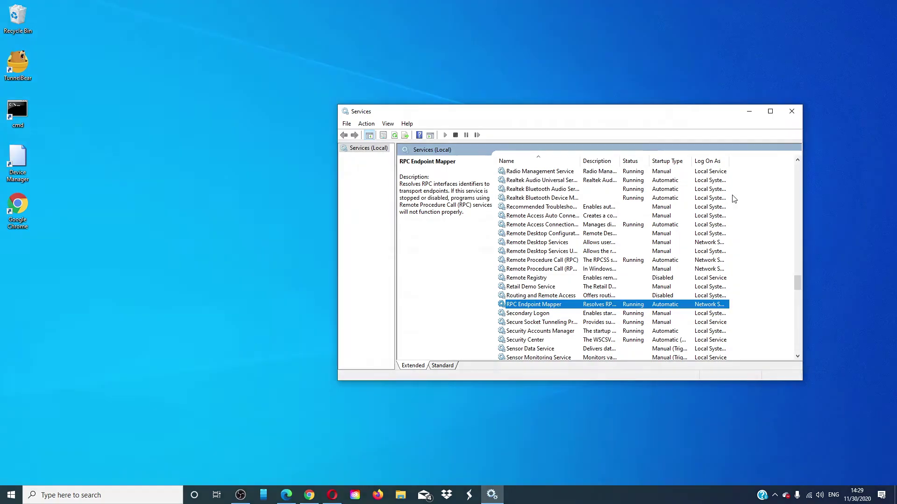
Return to Edge showing TheWindowsClub article on the Windows Update service start error
key("alt+Tab")
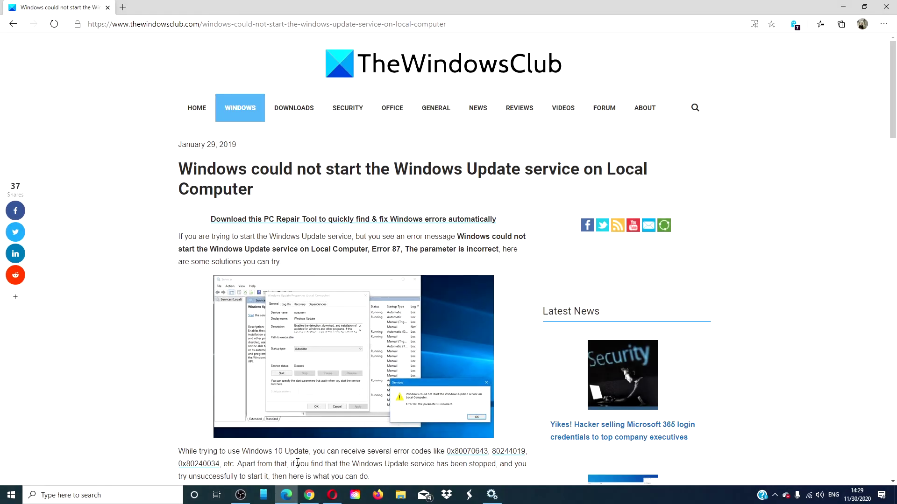
mouse_move(240, 495)
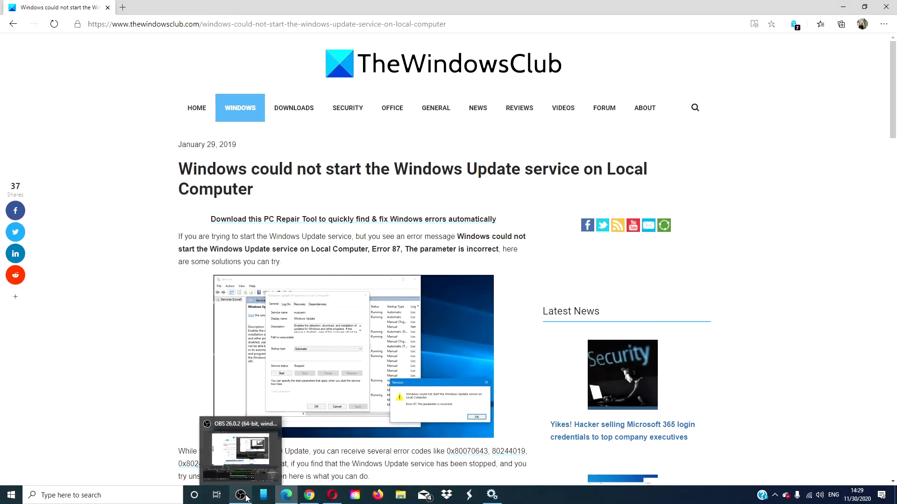